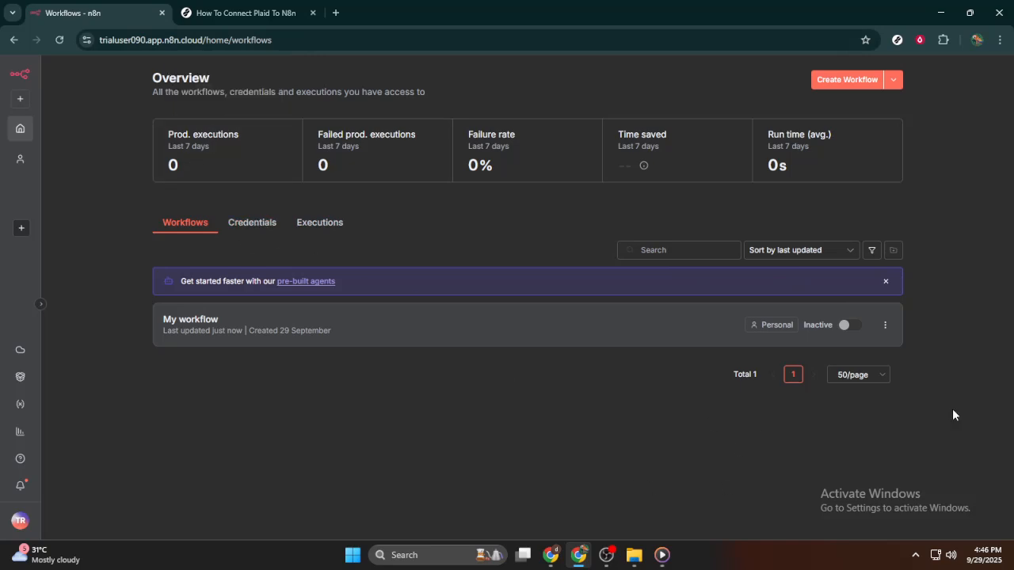
Create a new workflow and add an HTTP Request node as its first step.
left_click(853, 86)
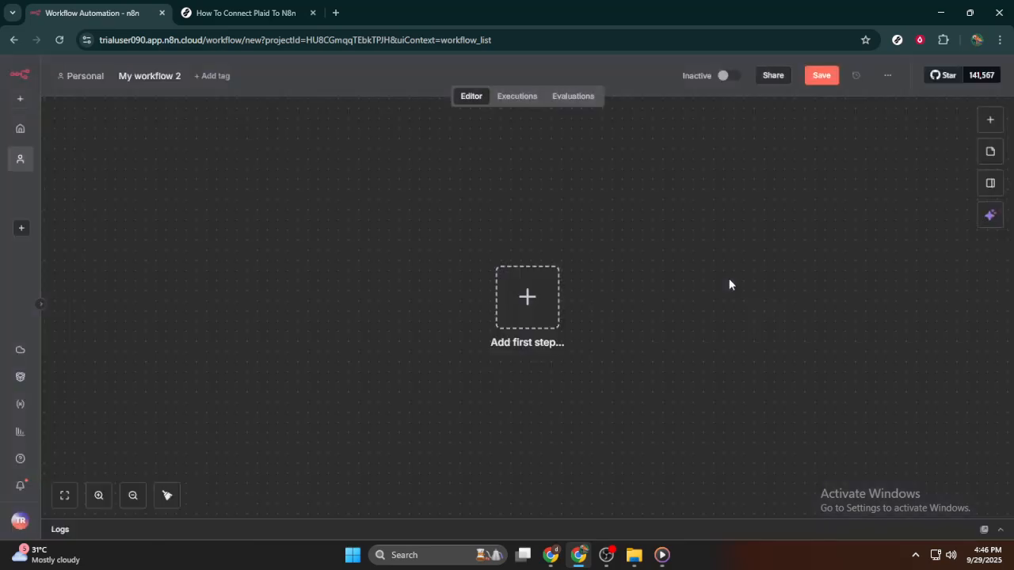
scroll(729, 284, "down", 1)
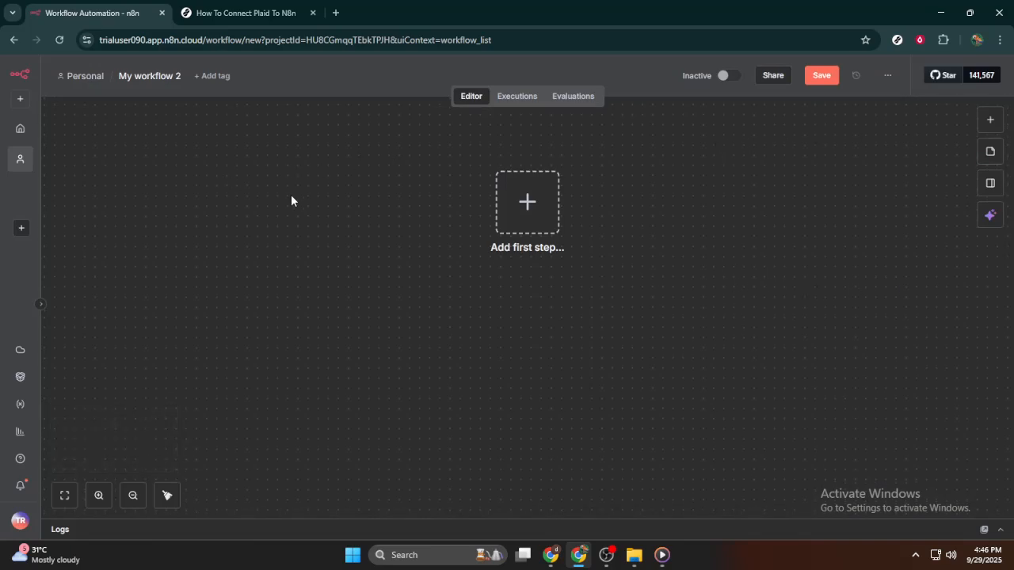
left_click_drag(537, 215, 333, 264)
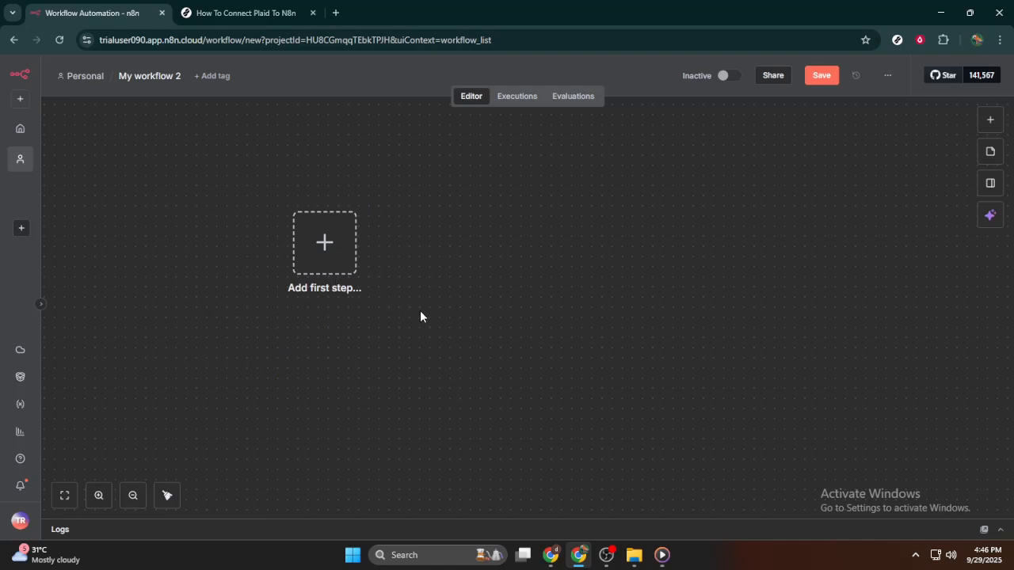
scroll(508, 308, "down", 2)
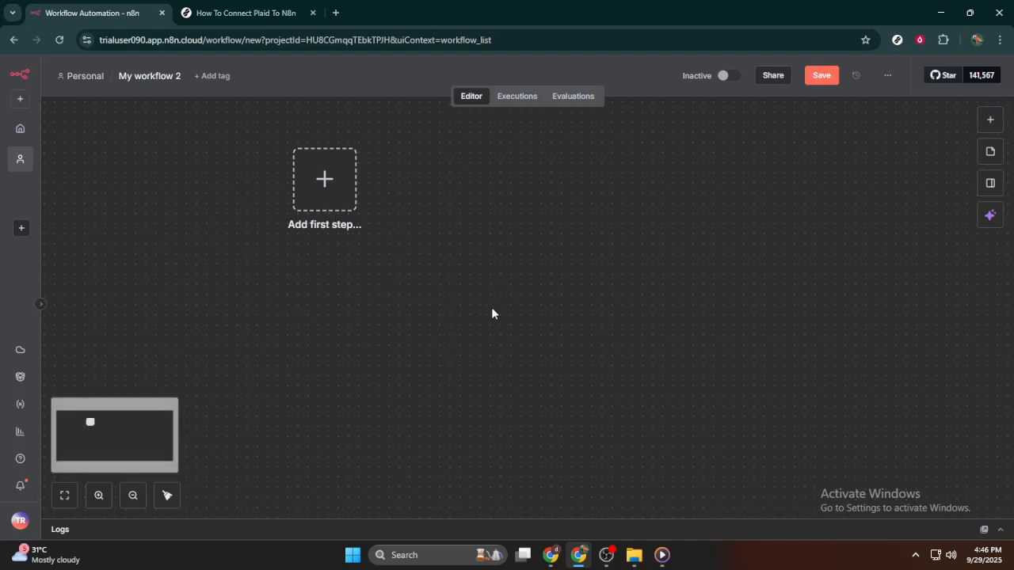
scroll(410, 329, "up", 3)
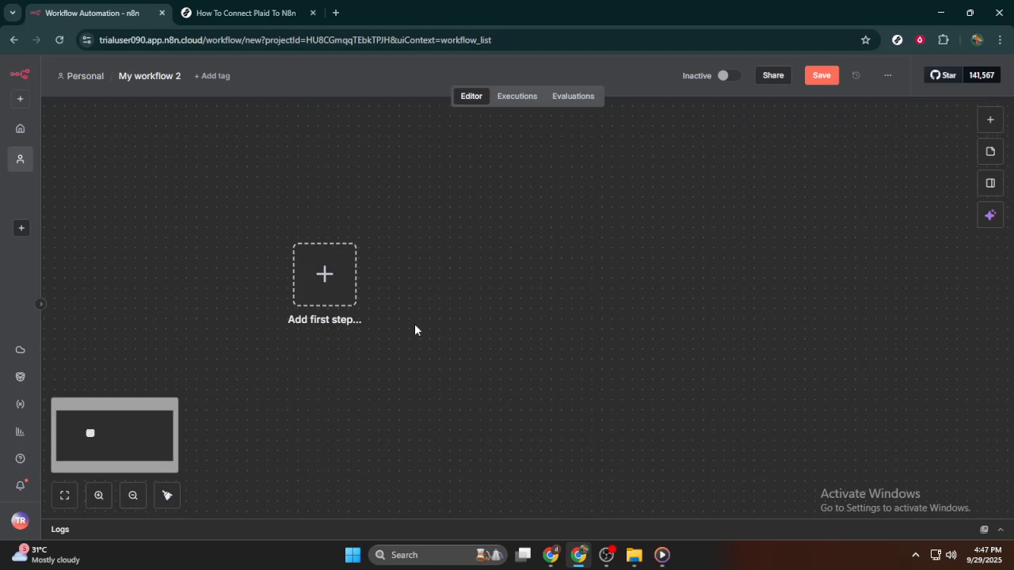
left_click(331, 294)
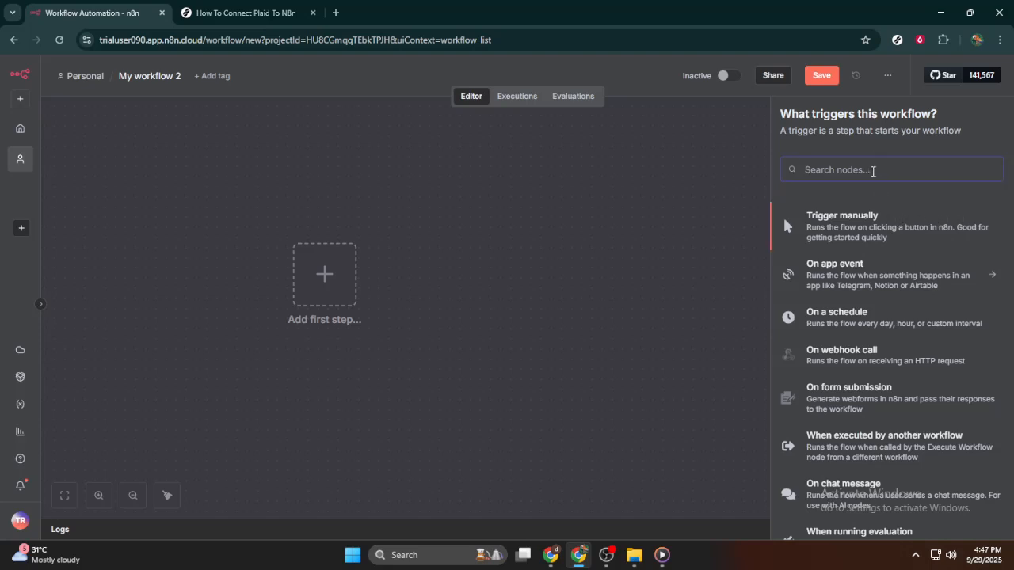
type("htt")
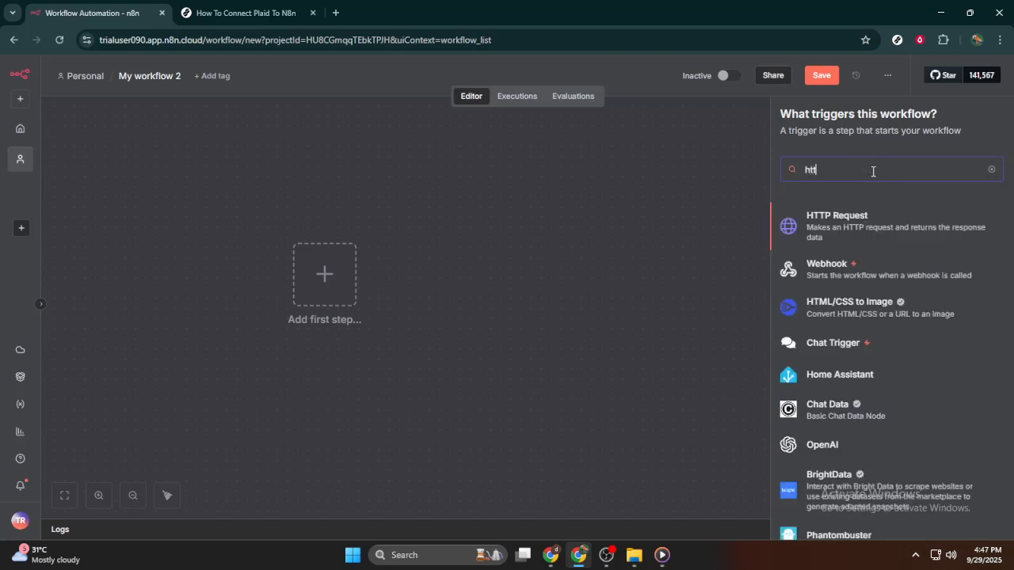
left_click(848, 228)
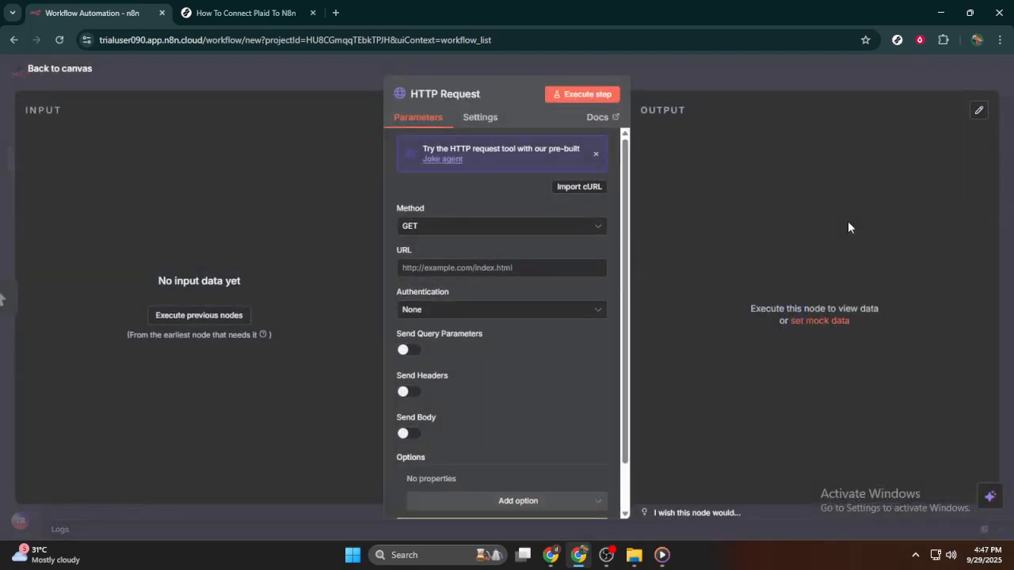
Set the HTTP Request node's method to POST.
left_click(594, 229)
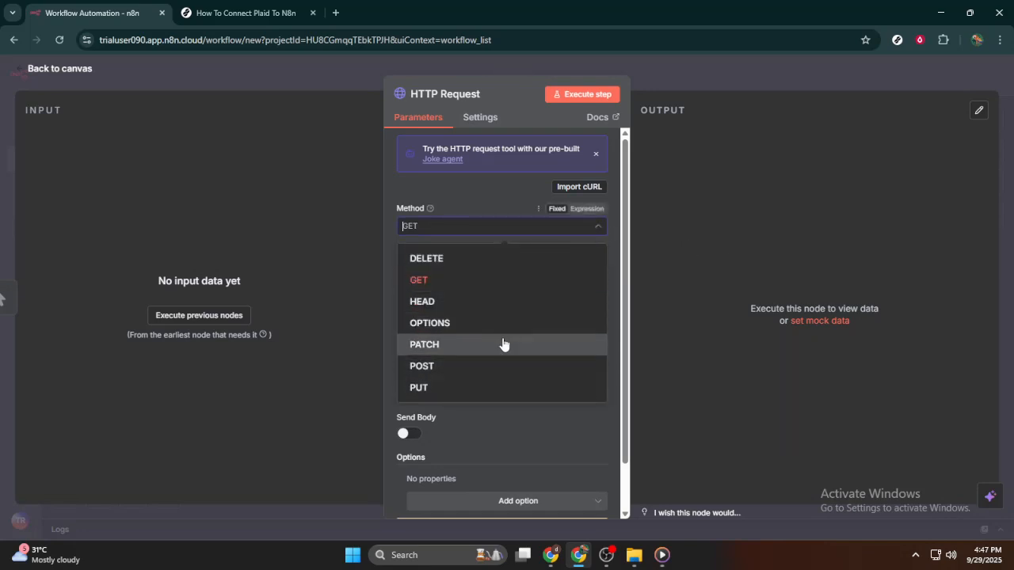
left_click(485, 368)
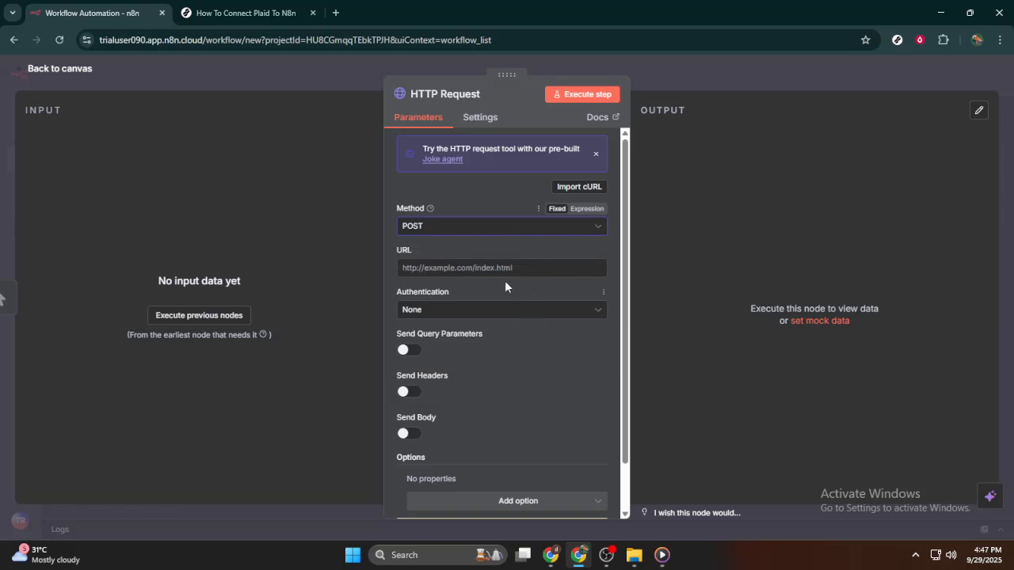
scroll(528, 402, "down", 1)
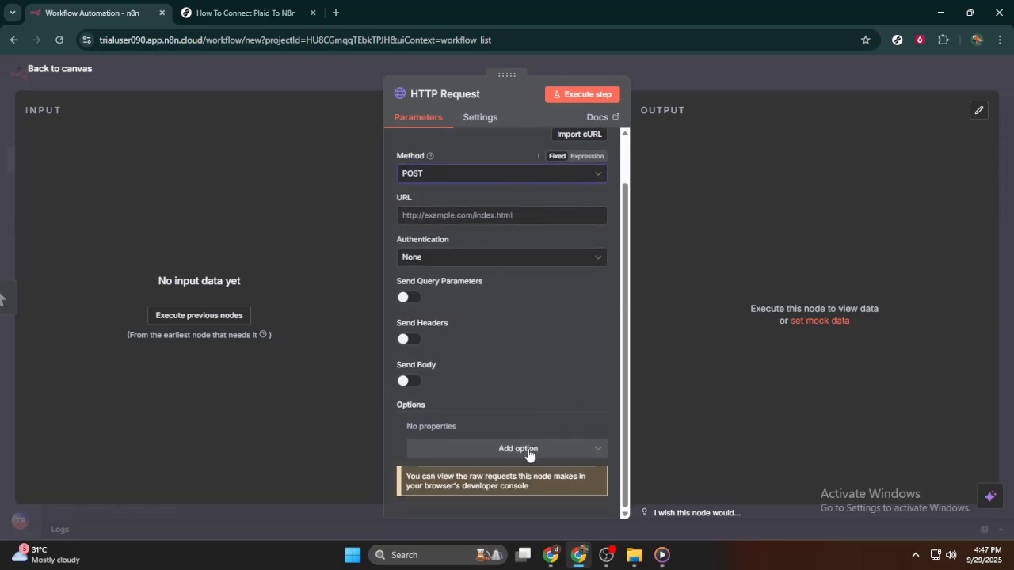
scroll(535, 424, "up", 1)
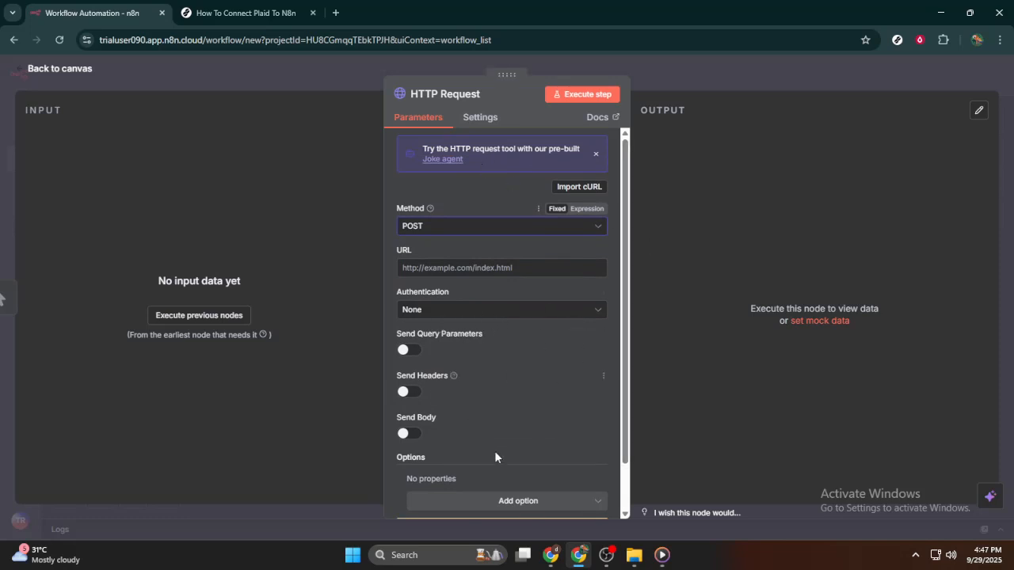
Set the request's authentication to Generic Credential Type with OAuth2 API as the generic auth type.
left_click(528, 314)
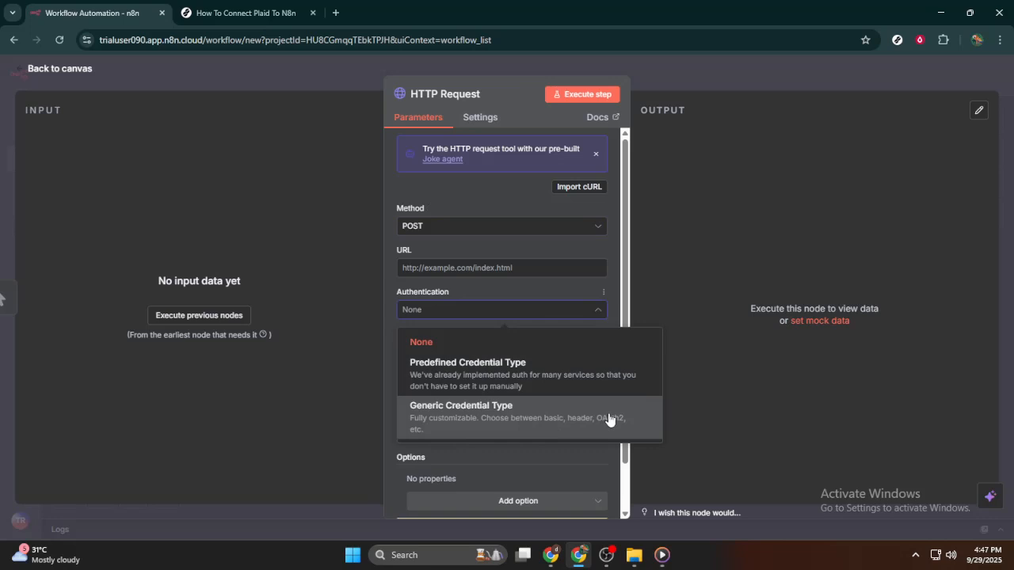
left_click(536, 424)
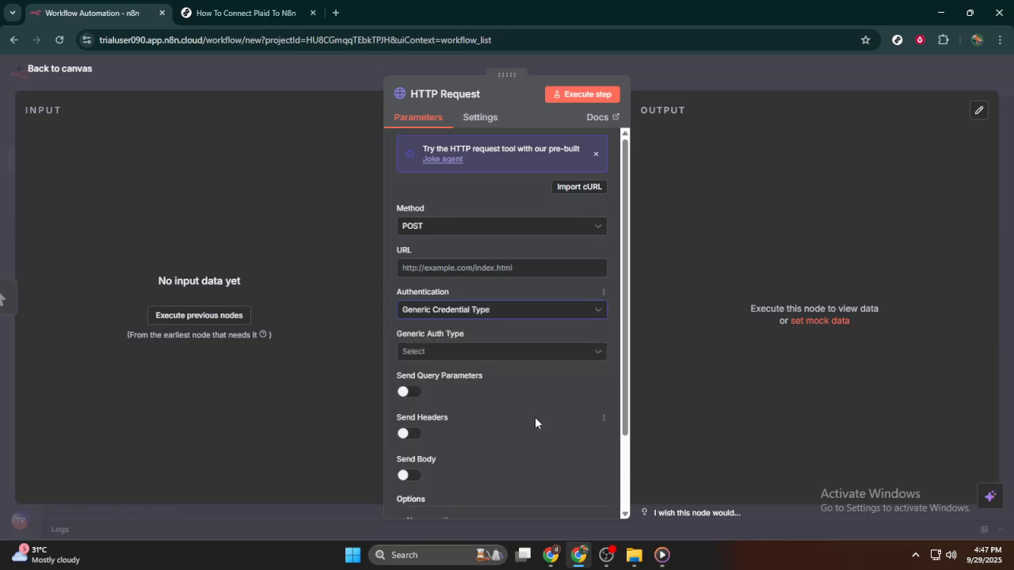
left_click(509, 353)
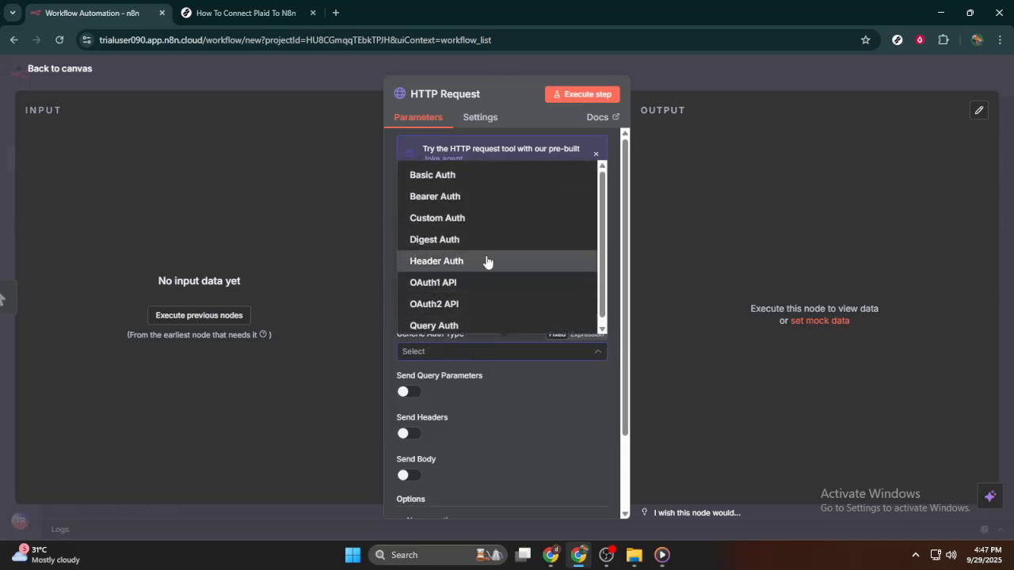
left_click(482, 304)
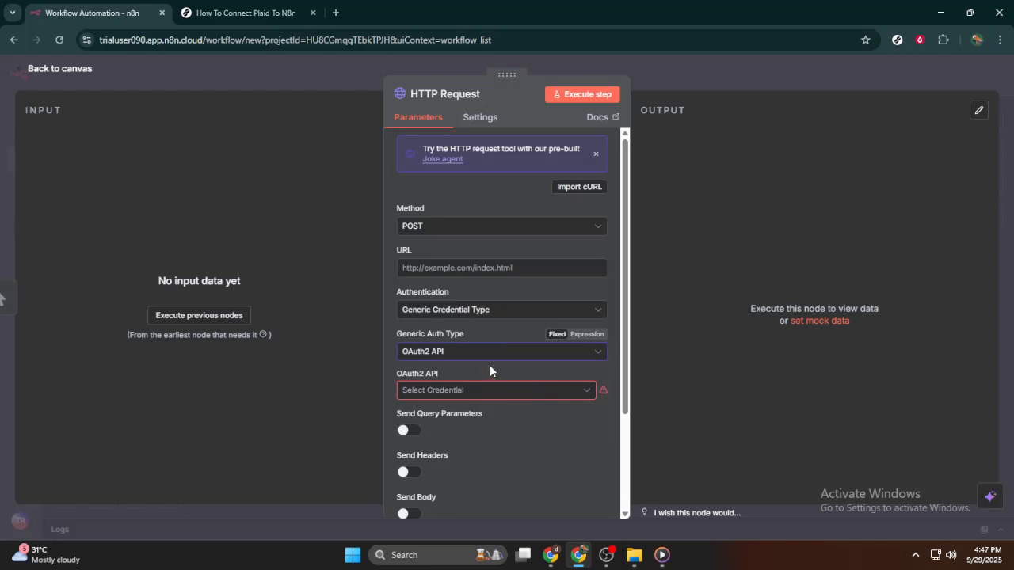
Examine the connection fields of a new OAuth2 API credential, from redirect URL to allowed request domains, and close it without connecting.
left_click(492, 392)
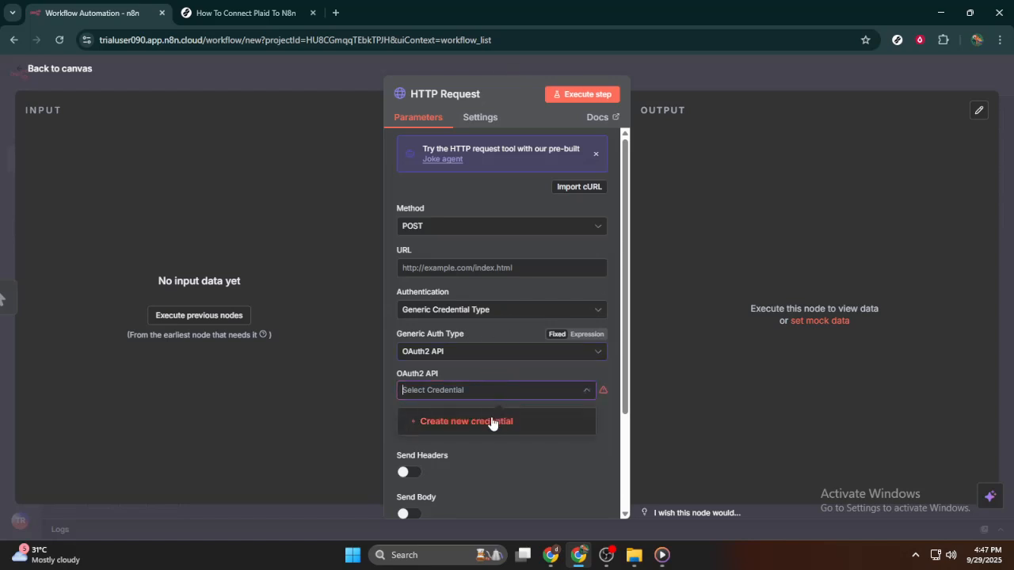
left_click(491, 423)
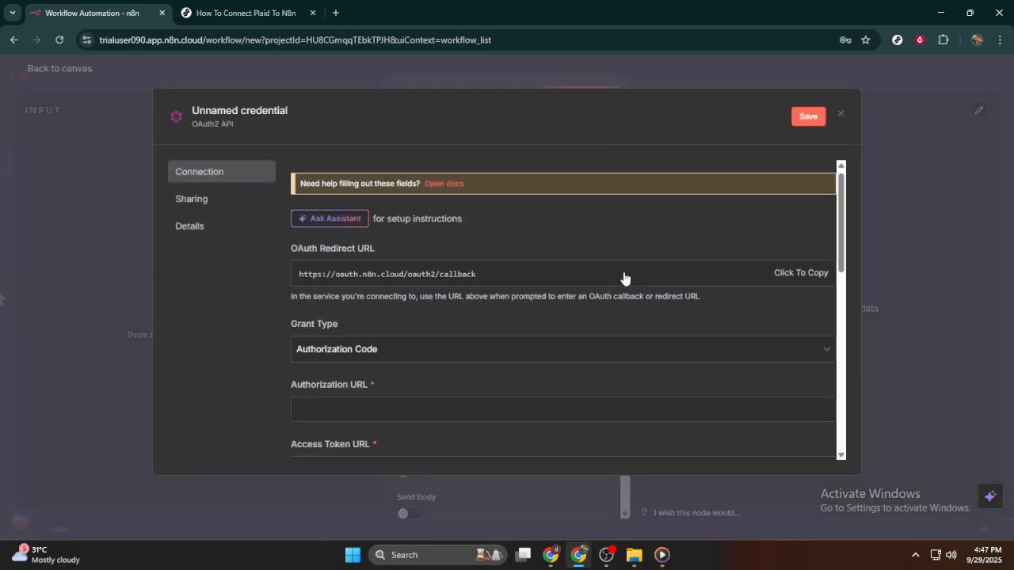
scroll(624, 275, "down", 2)
scroll(679, 318, "up", 2)
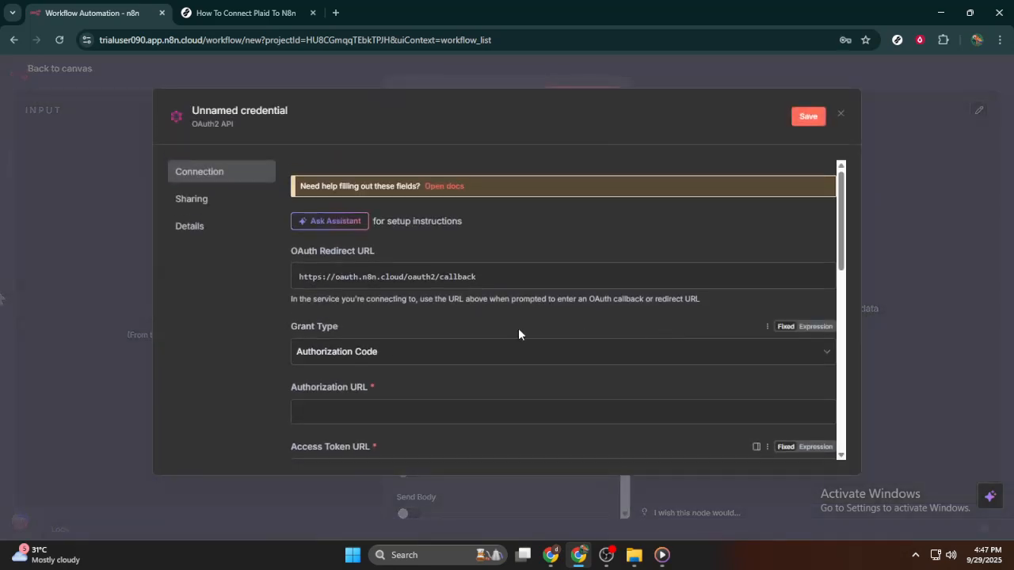
scroll(538, 347, "down", 5)
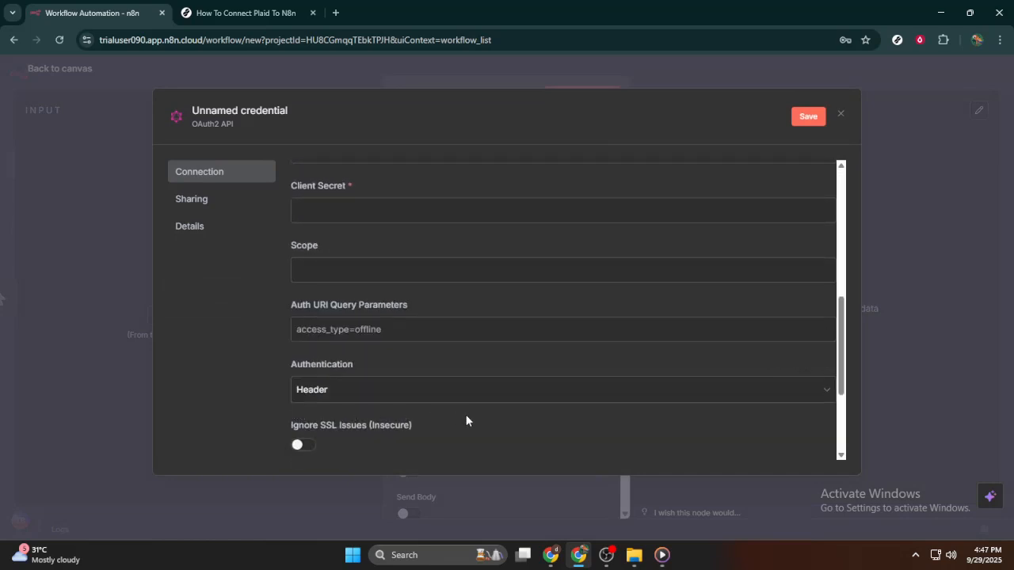
scroll(550, 423, "down", 2)
scroll(563, 426, "up", 4)
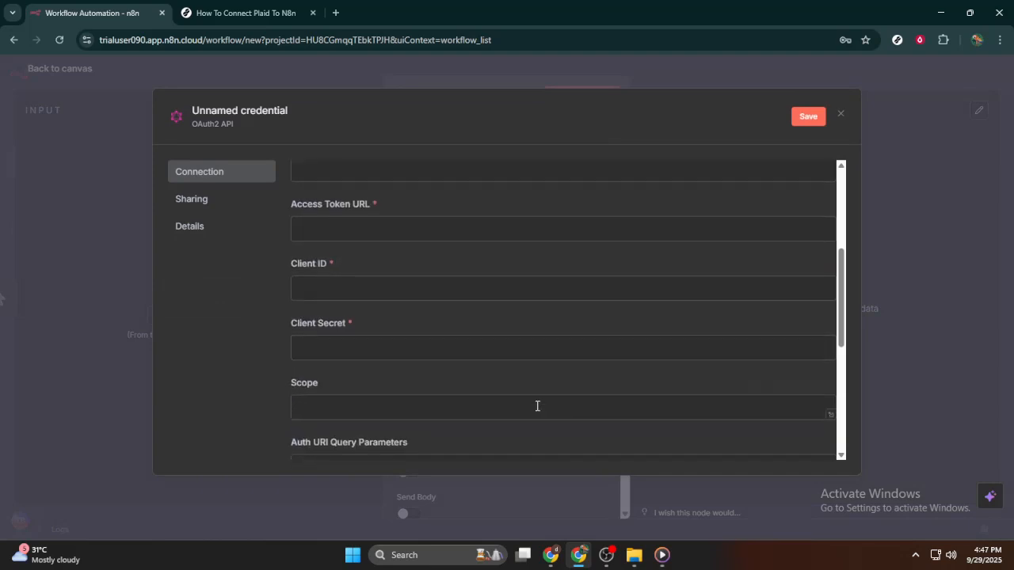
scroll(537, 406, "up", 3)
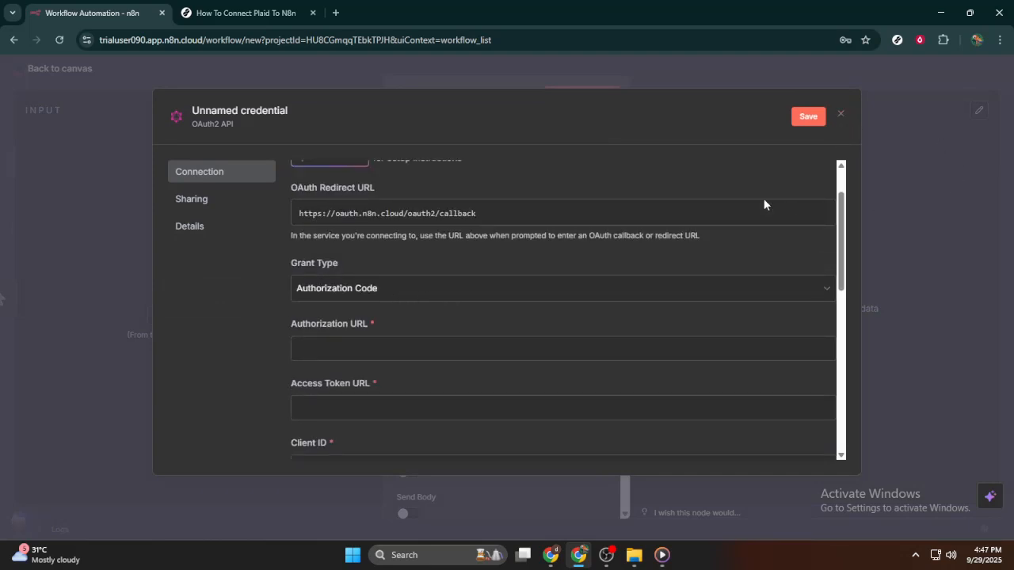
scroll(703, 252, "down", 2)
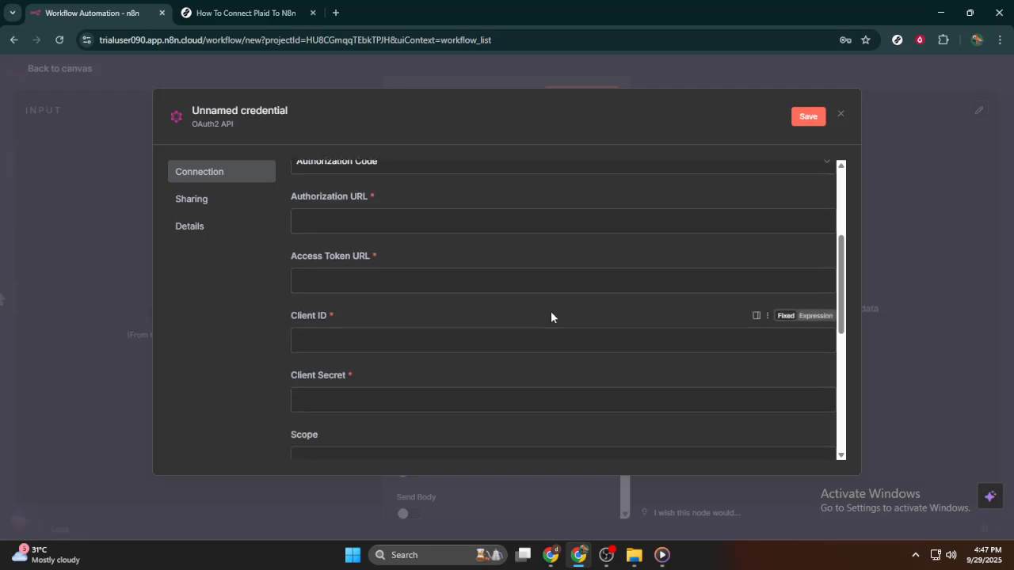
scroll(551, 317, "down", 3)
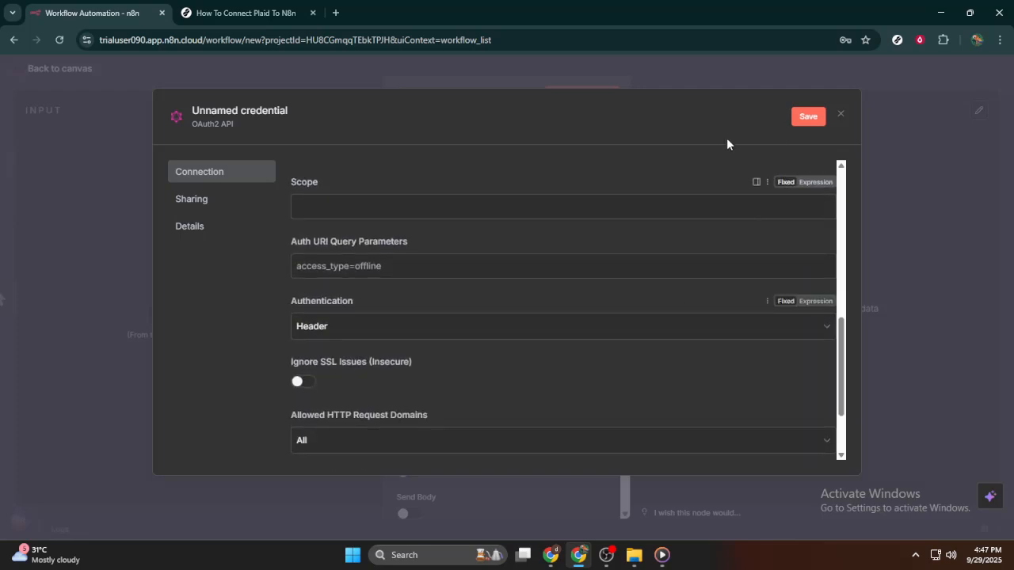
scroll(716, 226, "down", 1)
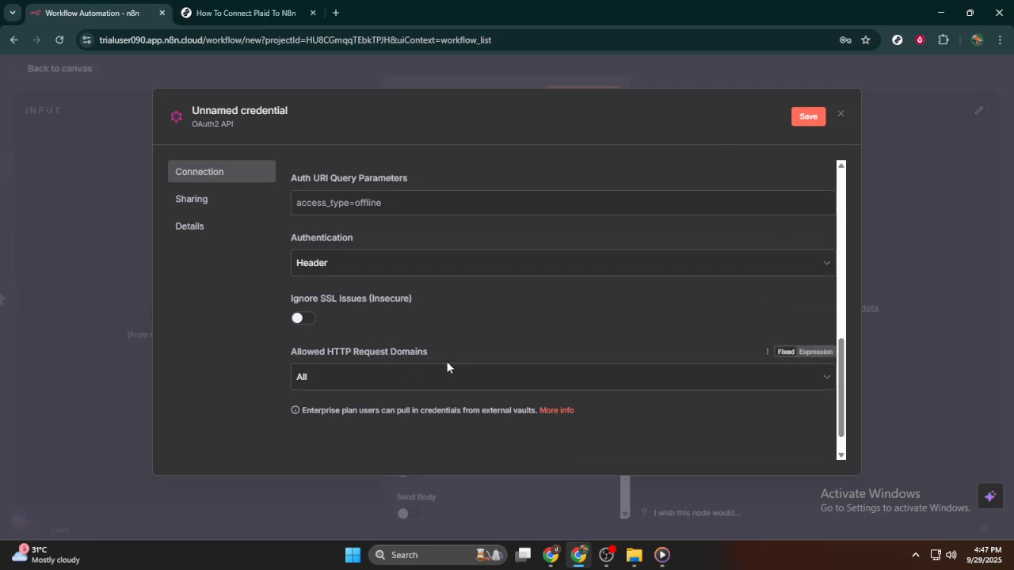
scroll(447, 366, "up", 3)
scroll(460, 364, "up", 2)
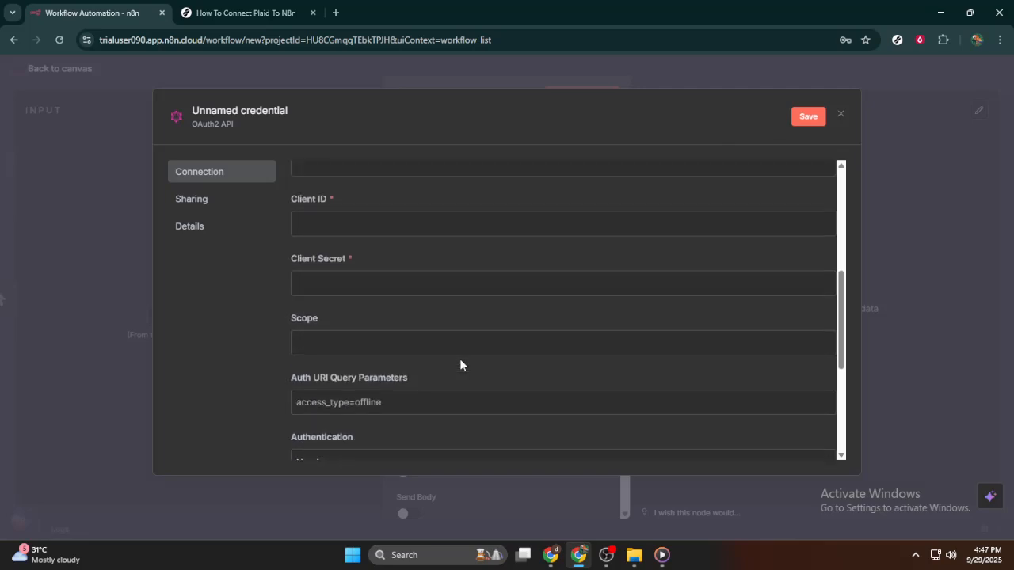
scroll(460, 364, "up", 1)
scroll(460, 365, "up", 1)
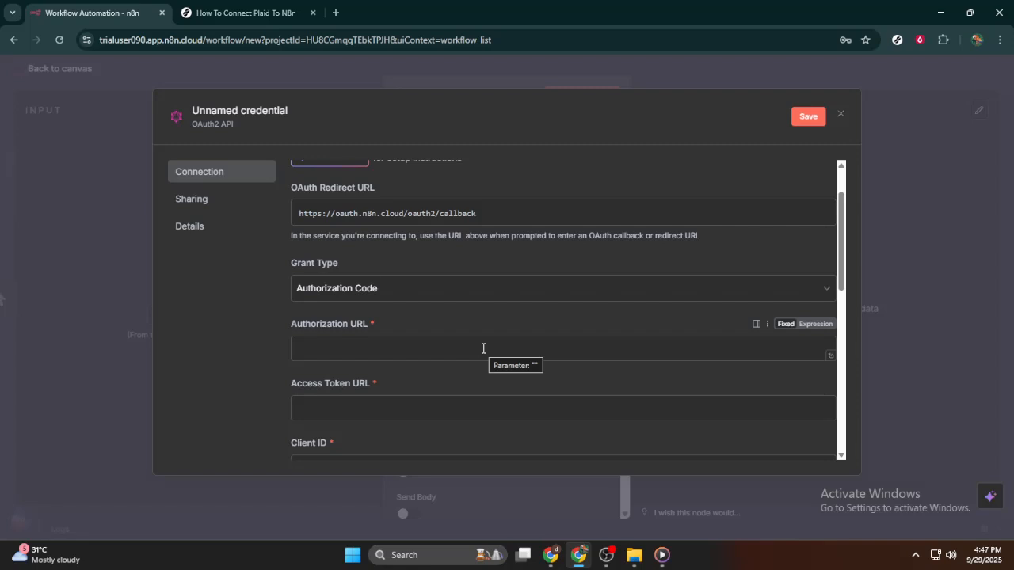
scroll(489, 345, "down", 2)
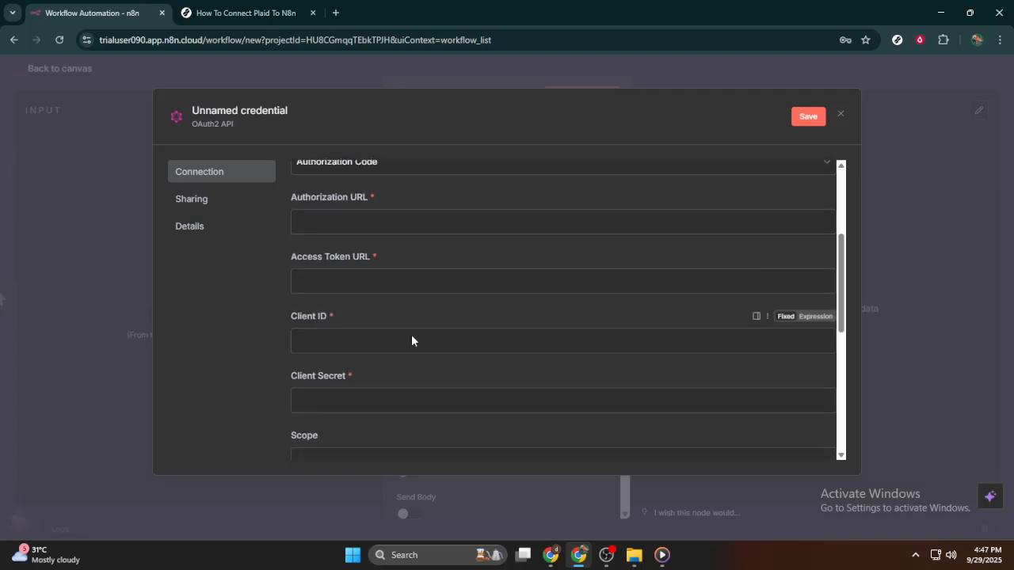
scroll(563, 358, "down", 2)
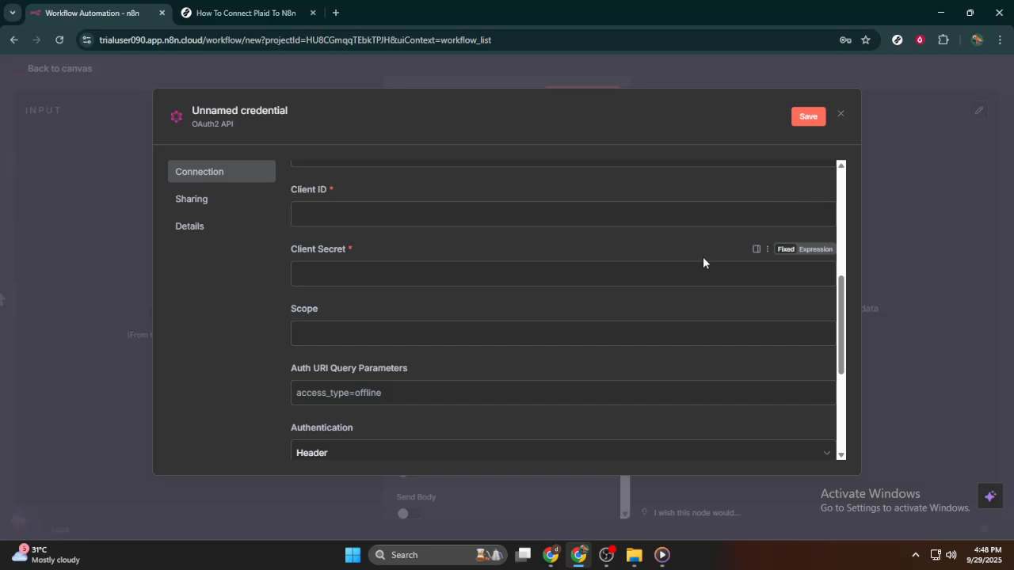
left_click(840, 116)
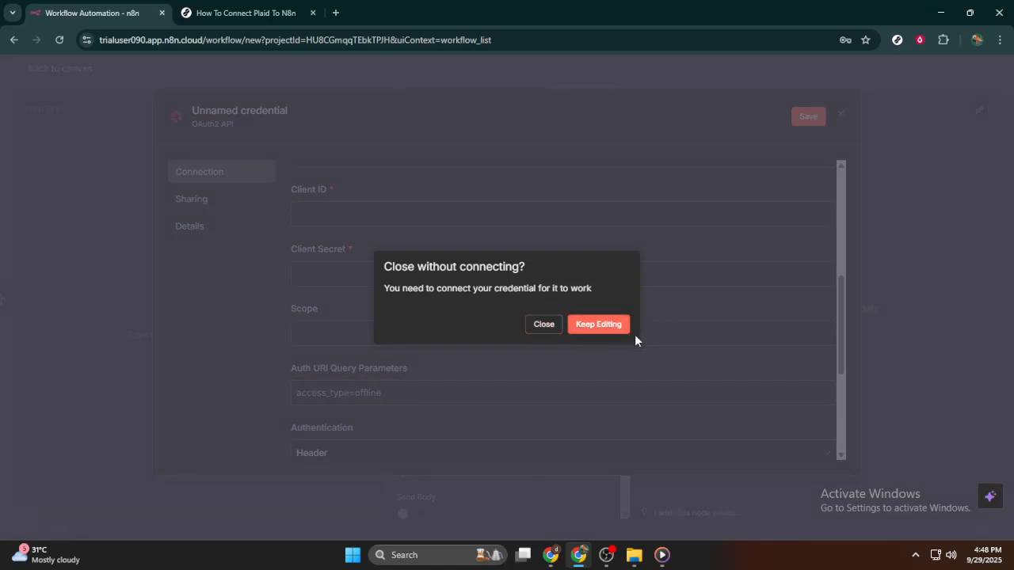
left_click(542, 327)
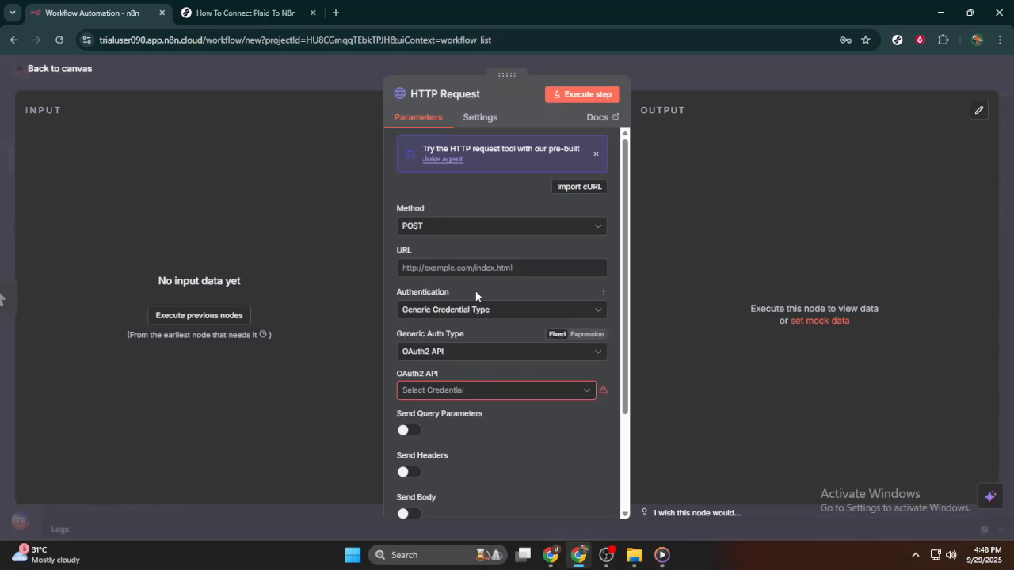
Look over the HTTP Request node's parameters and open its URL field for editing.
scroll(523, 299, "down", 3)
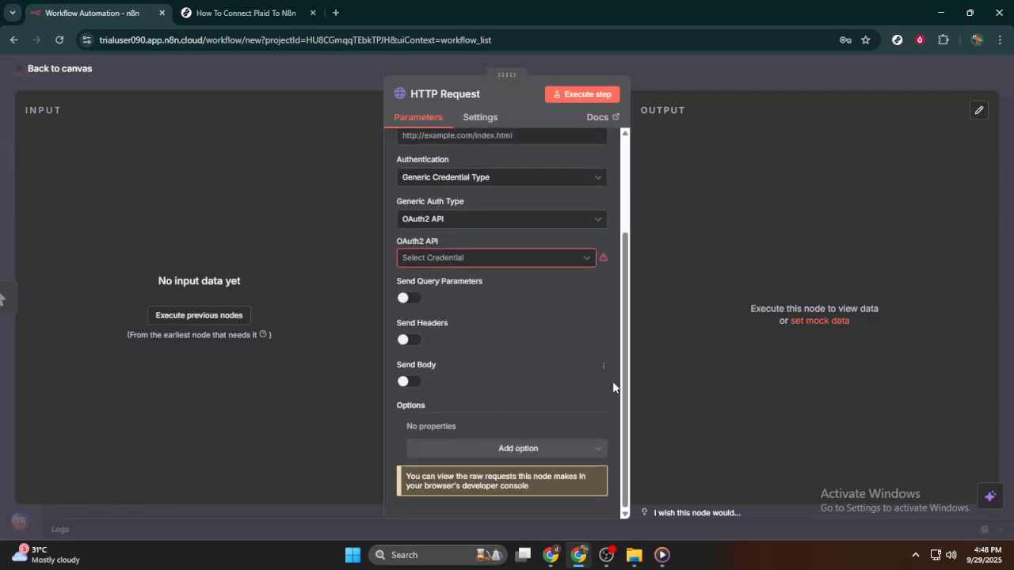
scroll(555, 380, "up", 3)
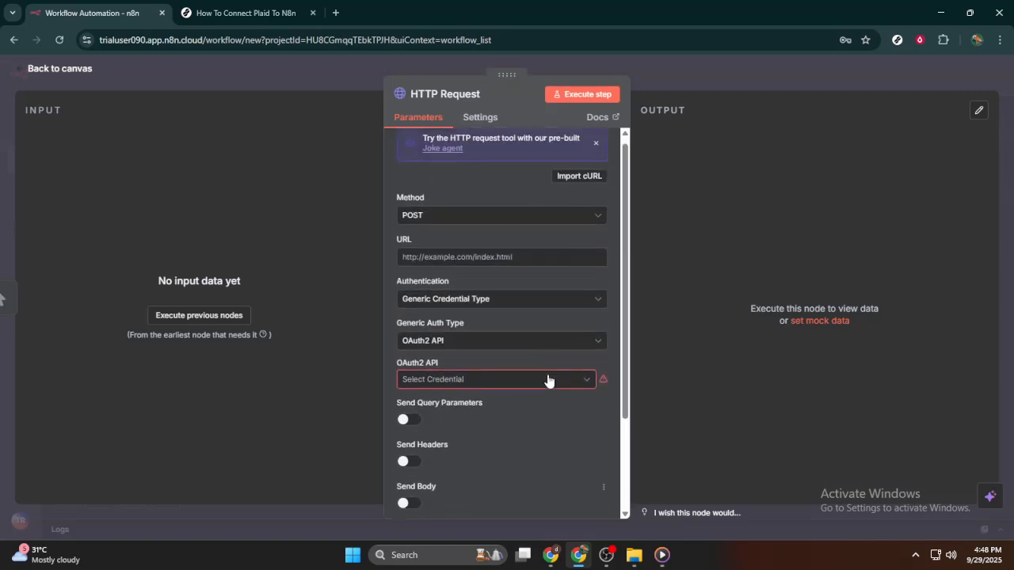
left_click(519, 269)
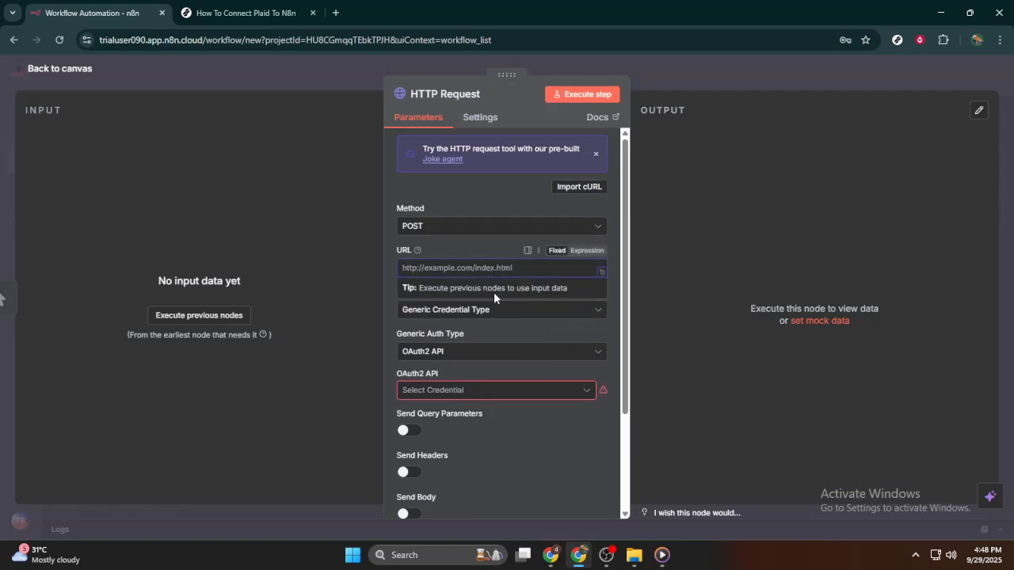
scroll(527, 419, "down", 2)
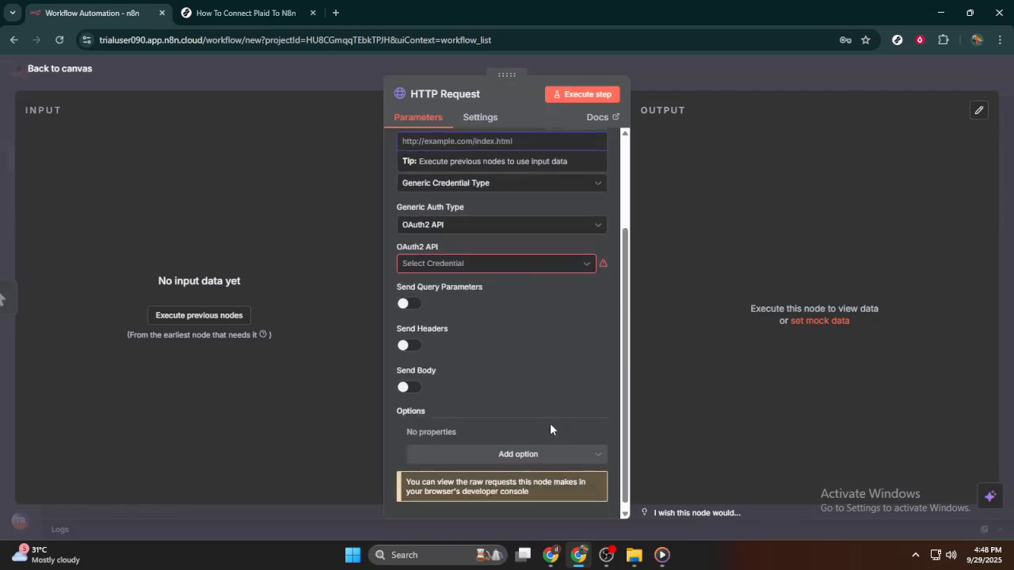
scroll(568, 379, "up", 2)
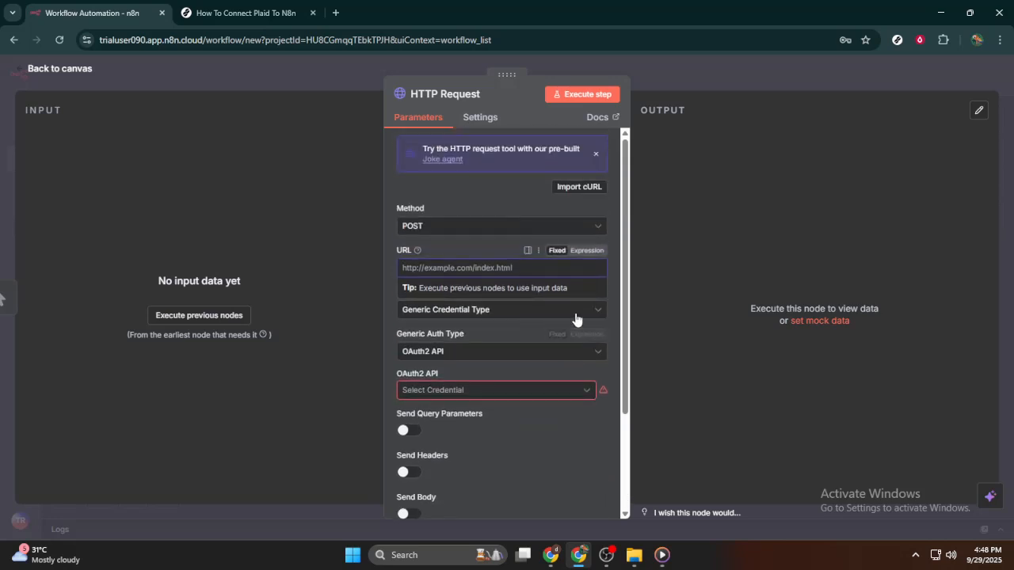